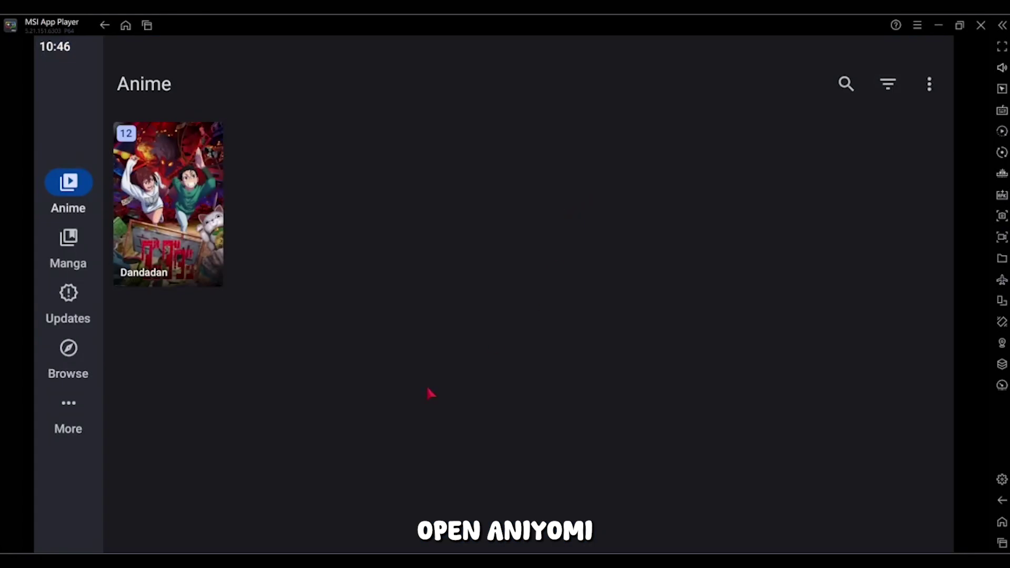
# Open the Tracking section of the app's settings
pyautogui.click(59, 431)
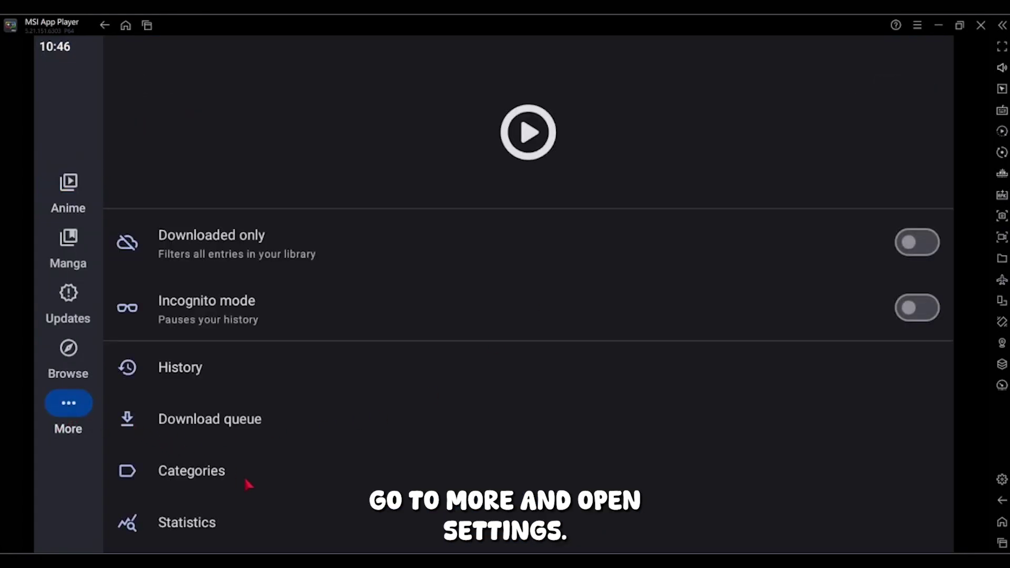
pyautogui.moveTo(248, 484); pyautogui.dragTo(289, 267)
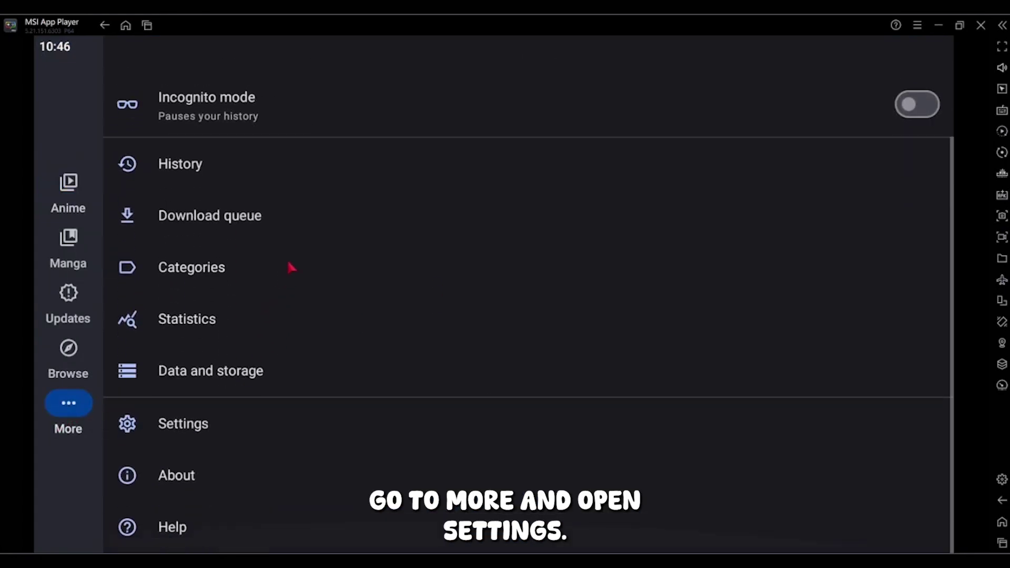
pyautogui.click(184, 424)
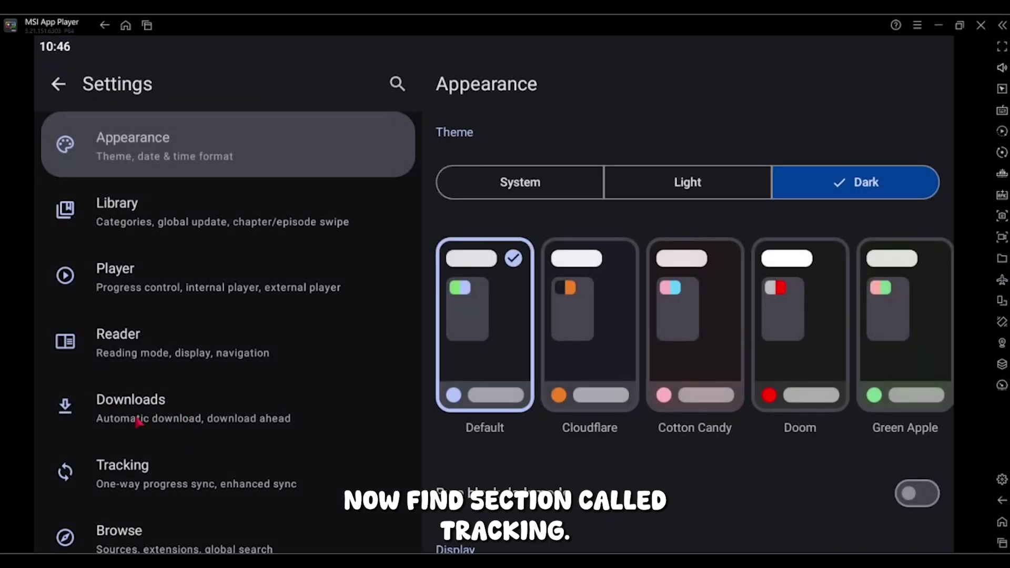
pyautogui.scroll(-2, 187, 372)
pyautogui.click(138, 380)
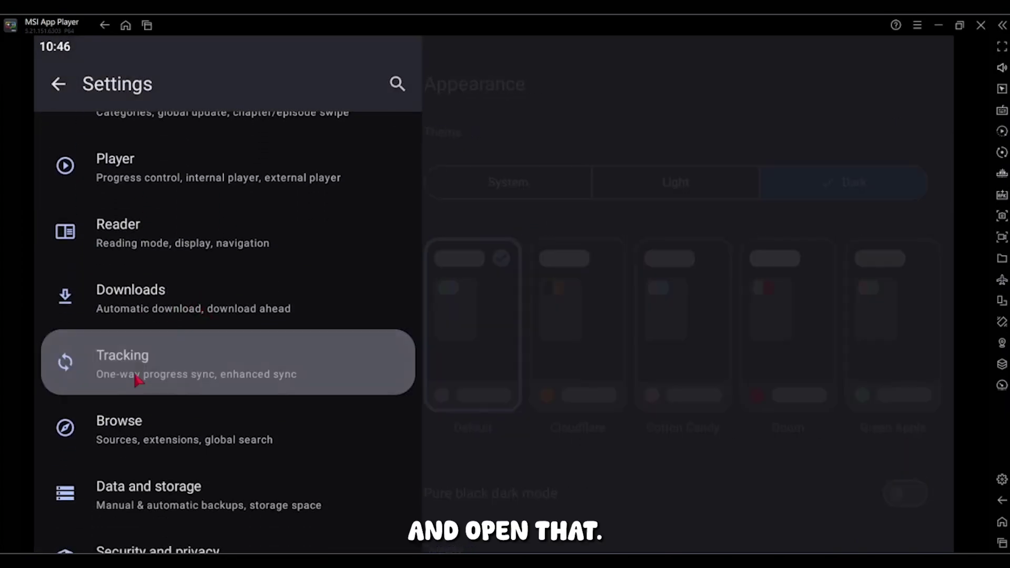
# Start linking the MyAnimeList tracker, opening its login page in Chrome just once, and close the two leftover Downloads tabs
pyautogui.moveTo(591, 457); pyautogui.dragTo(610, 349)
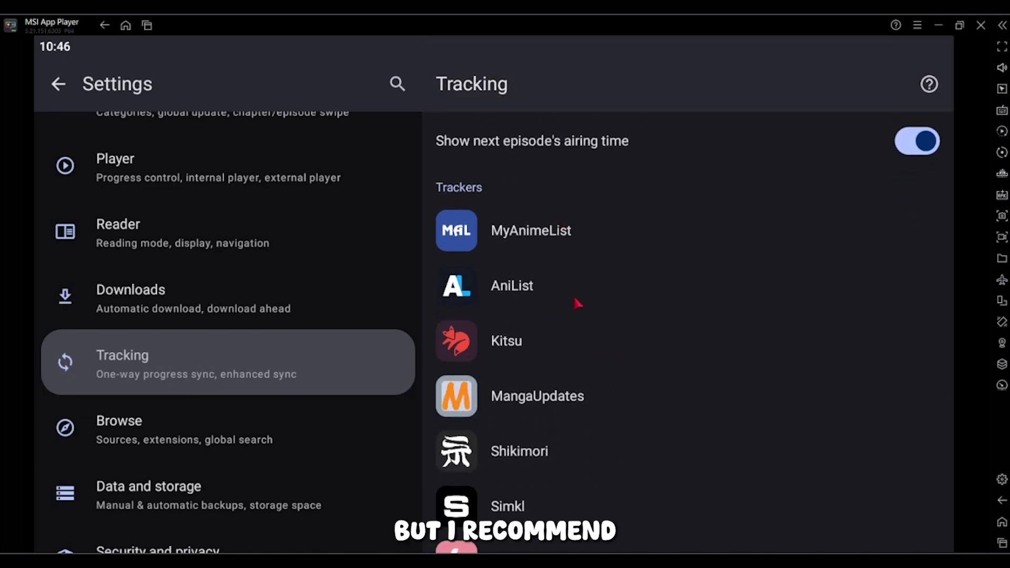
pyautogui.moveTo(573, 295); pyautogui.dragTo(586, 270)
pyautogui.scroll(-1, 598, 260)
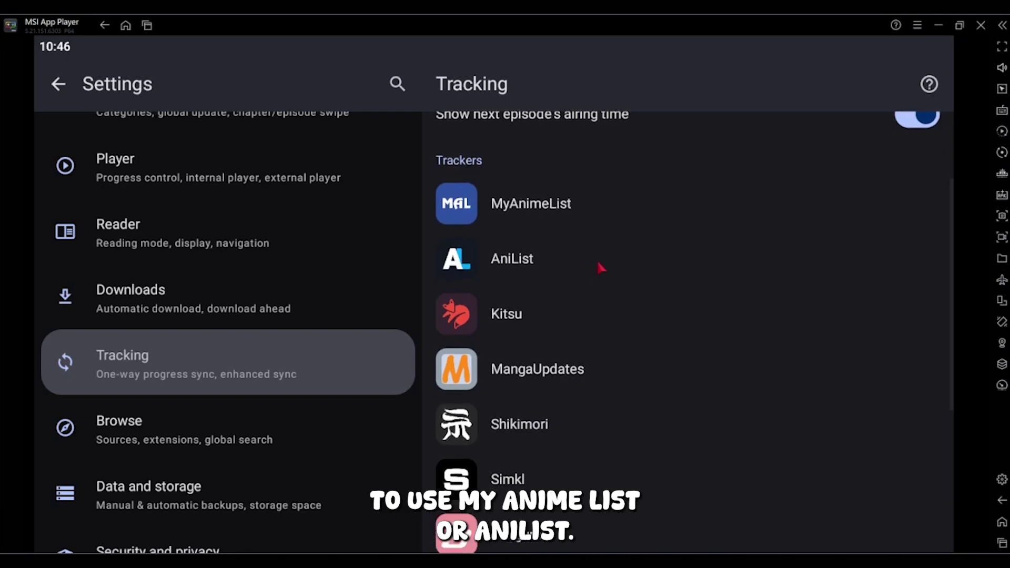
pyautogui.scroll(1, 598, 261)
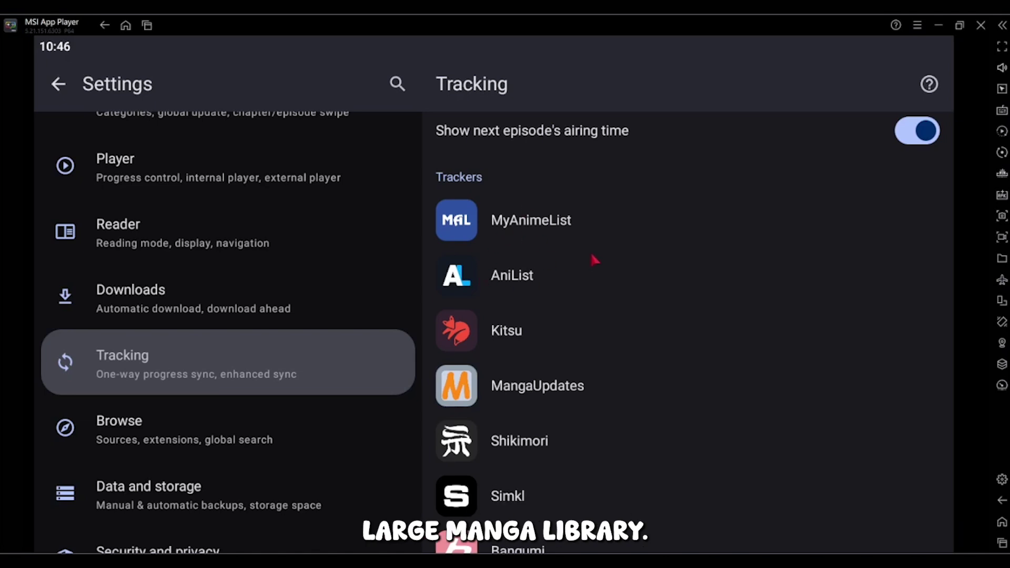
pyautogui.click(525, 221)
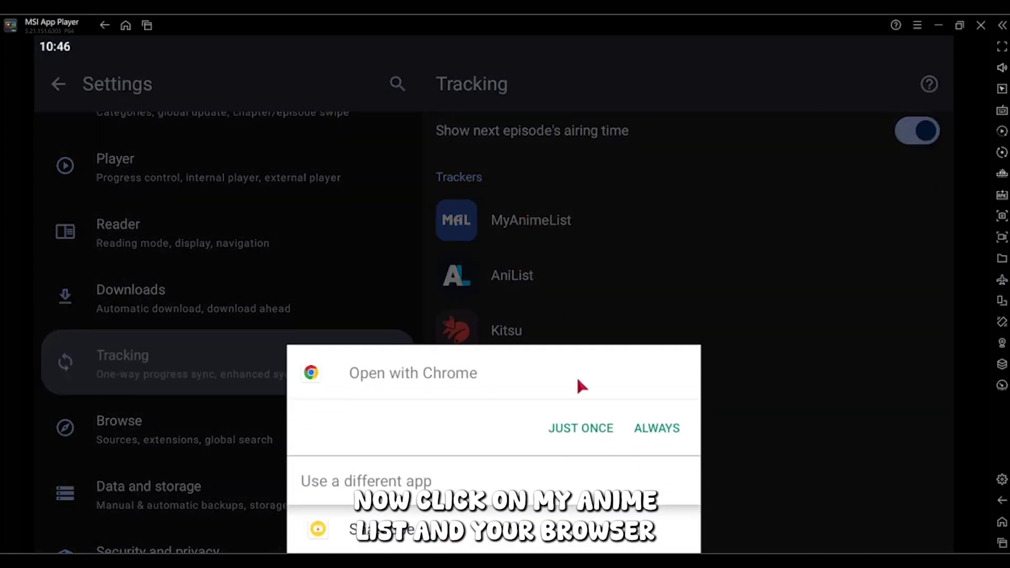
pyautogui.click(588, 428)
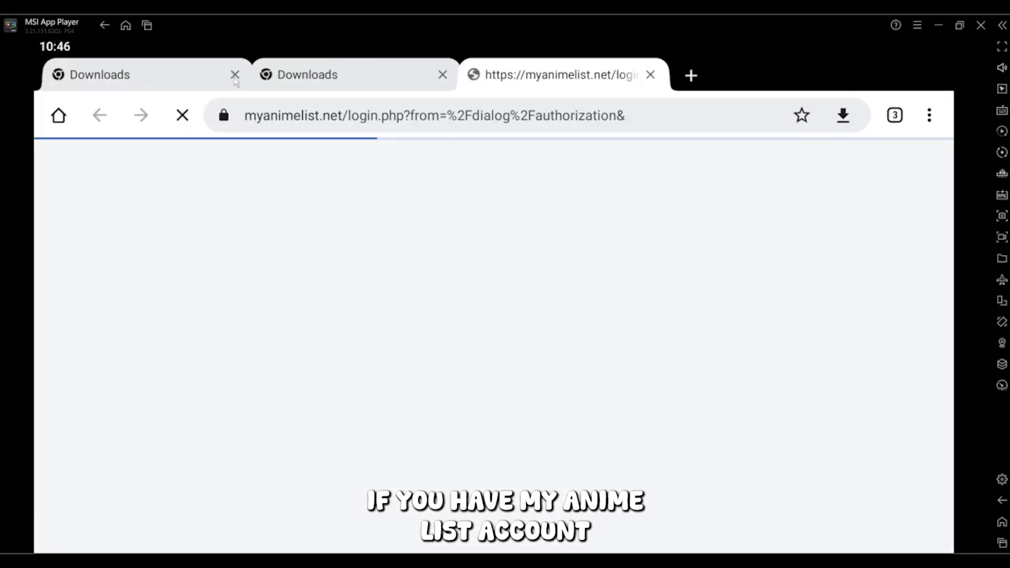
pyautogui.click(238, 77)
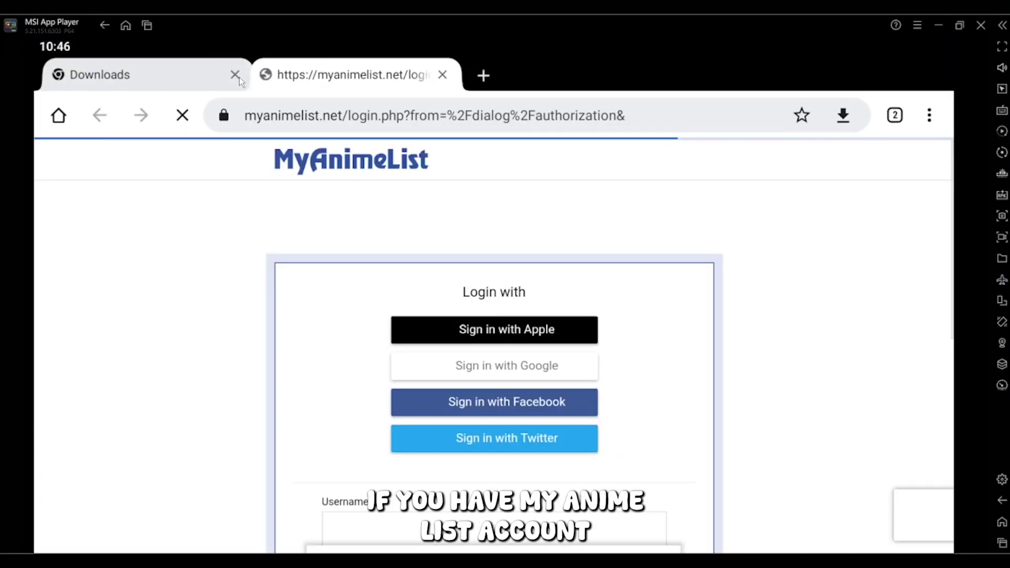
pyautogui.click(238, 77)
pyautogui.moveTo(352, 424); pyautogui.dragTo(338, 277)
pyautogui.click(378, 368)
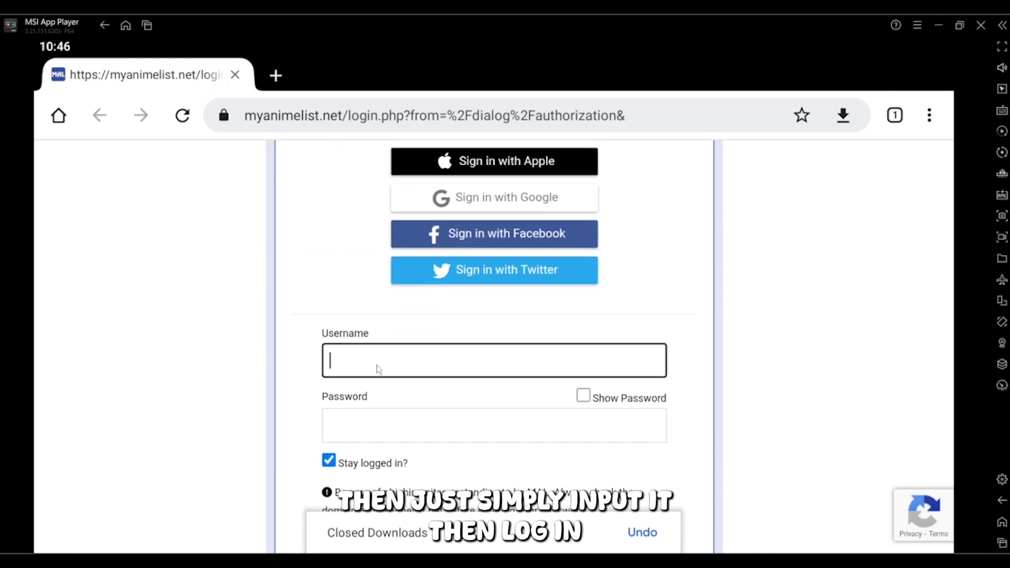
pyautogui.click(397, 434)
pyautogui.scroll(-4, 526, 416)
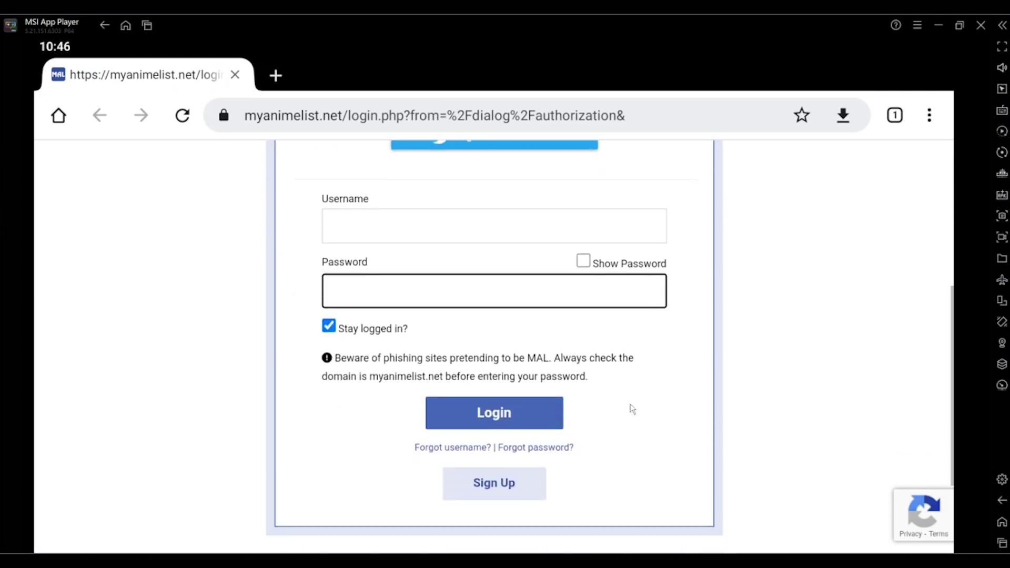
pyautogui.scroll(5, 367, 427)
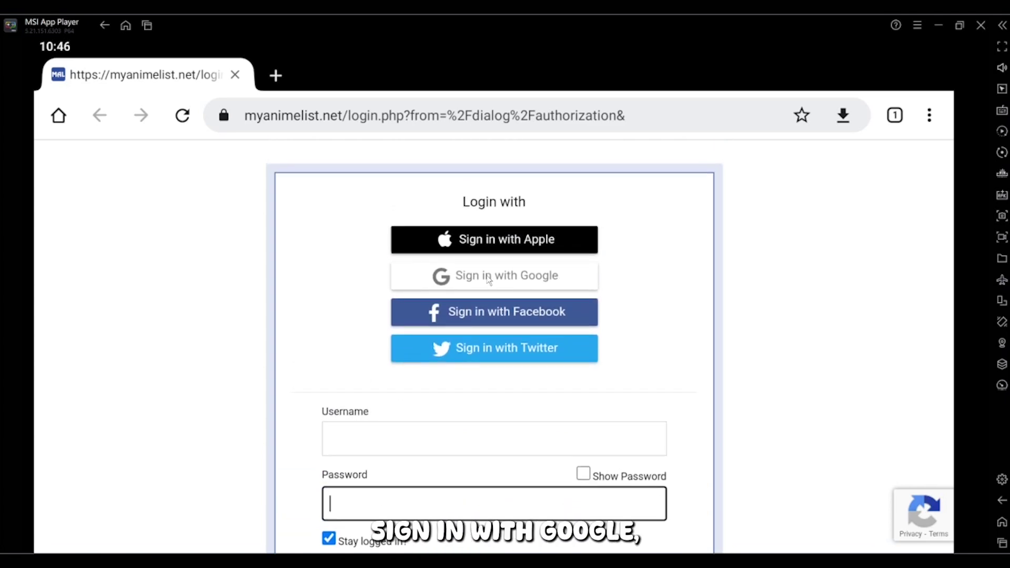
# Sign in to MyAnimeList with Google, entering the account's e-mail and password and completing the identity verification
pyautogui.click(489, 280)
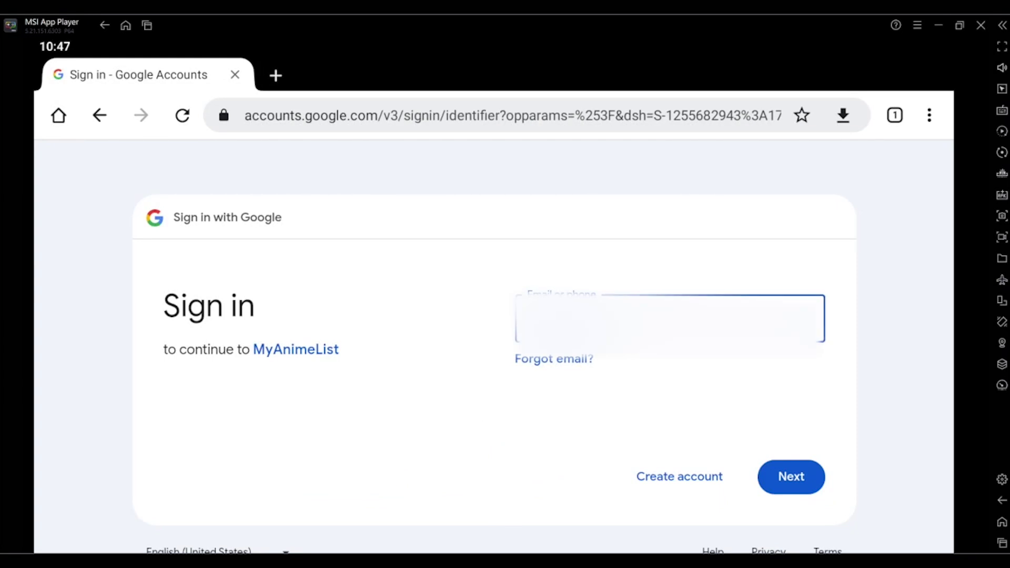
pyautogui.press('Return')
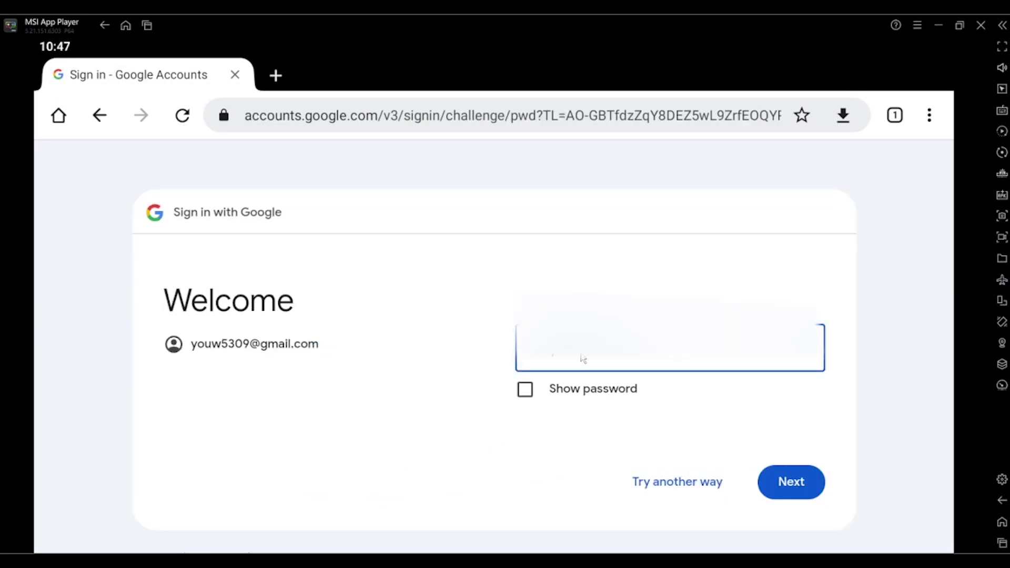
pyautogui.press('Return')
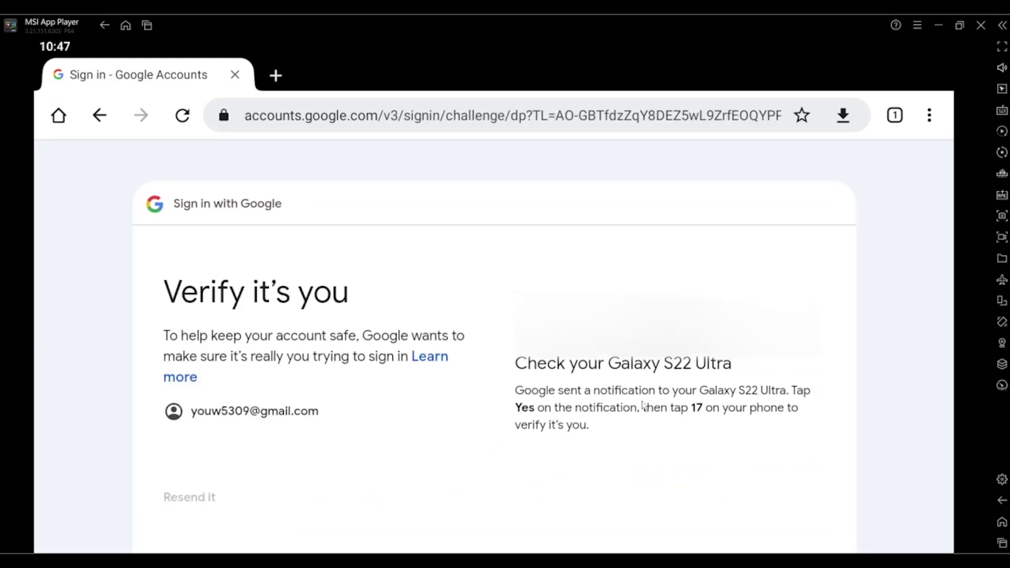
pyautogui.press('Return')
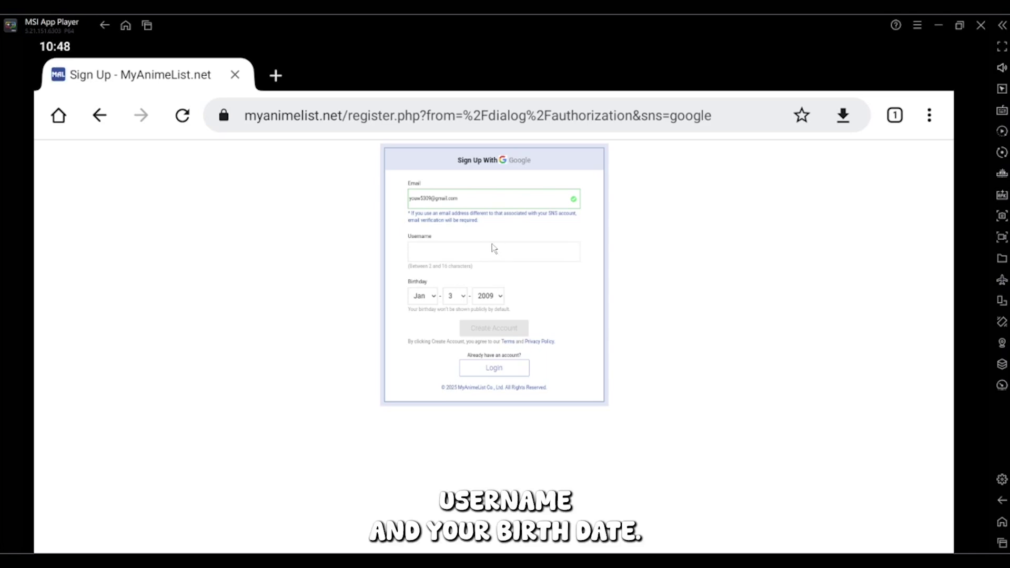
# Create the MyAnimeList account with the username Naruto0_0_0 and the account holder's birth date
pyautogui.click(416, 252)
pyautogui.write('Naruto')
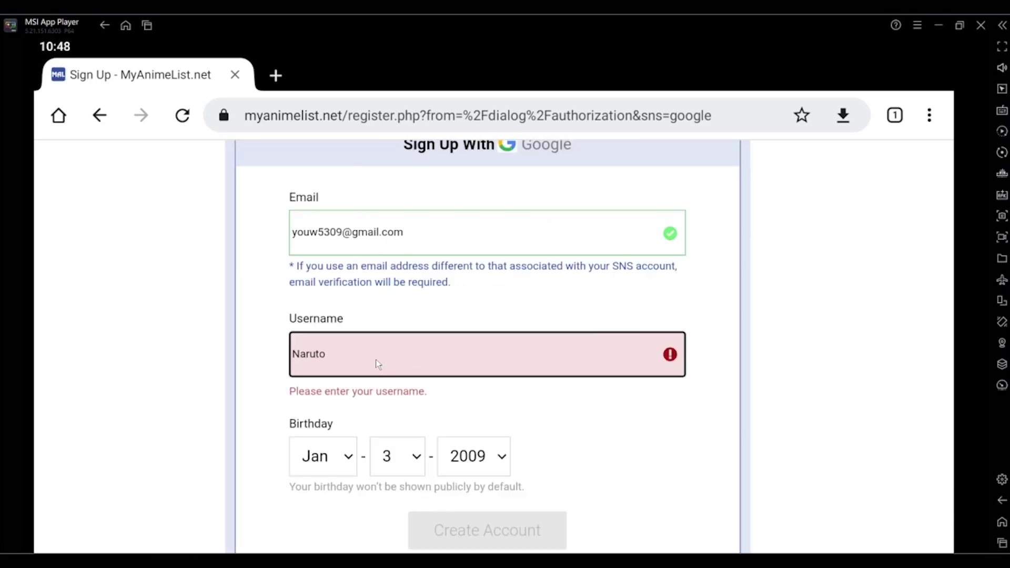
pyautogui.scroll(-2, 559, 444)
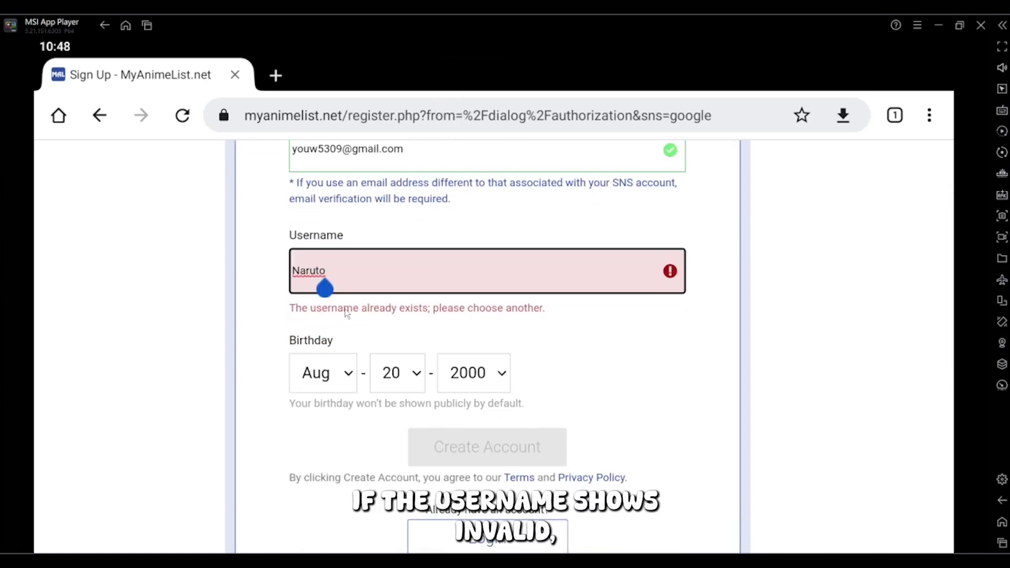
pyautogui.write('00')
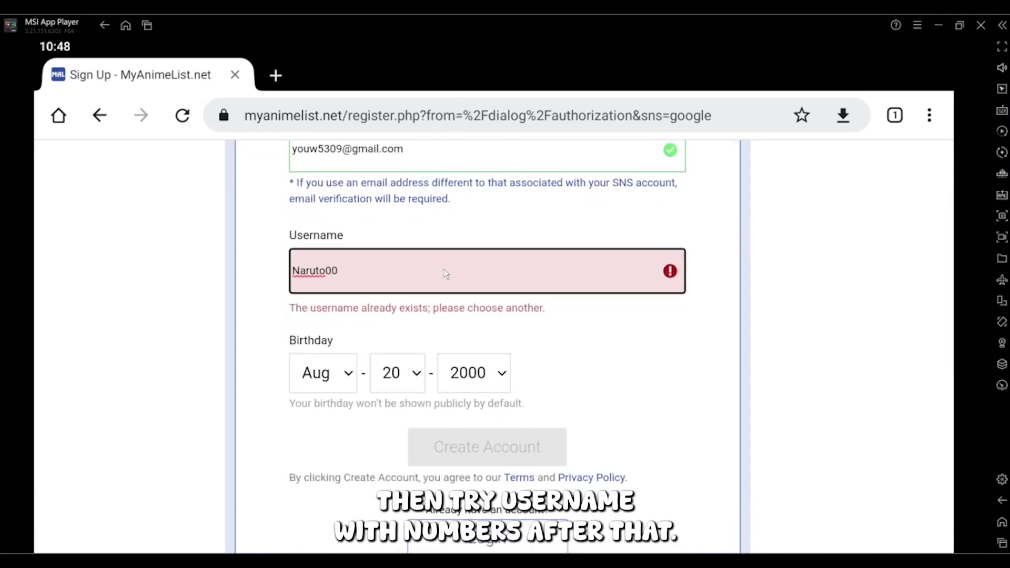
pyautogui.press('BackSpace')
pyautogui.write('_0_0')
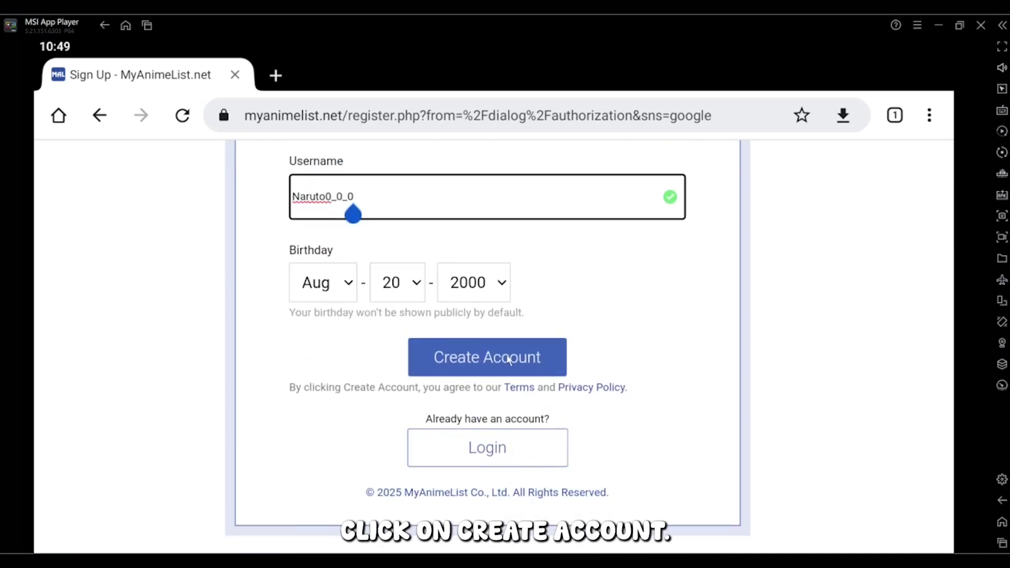
pyautogui.click(508, 361)
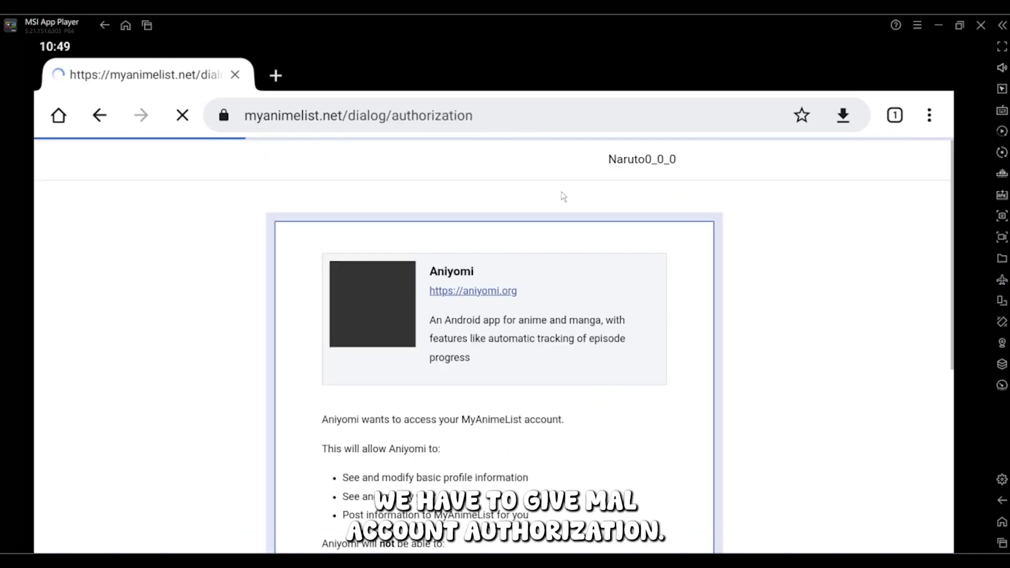
# Review the permissions Aniyomi requests on the MyAnimeList authorization page
pyautogui.scroll(-2, 613, 334)
pyautogui.scroll(2, 613, 334)
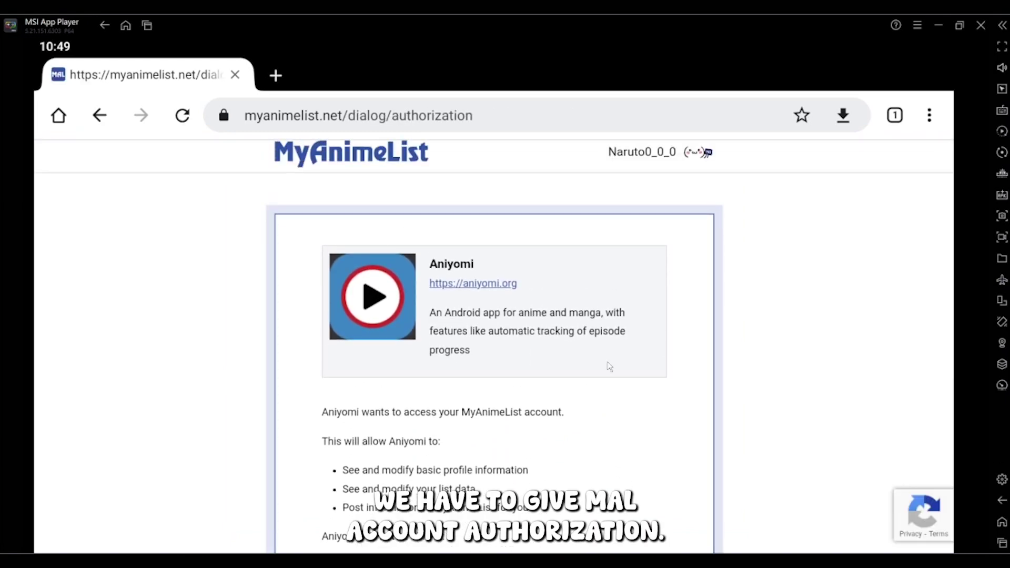
pyautogui.scroll(-5, 553, 410)
pyautogui.scroll(5, 547, 219)
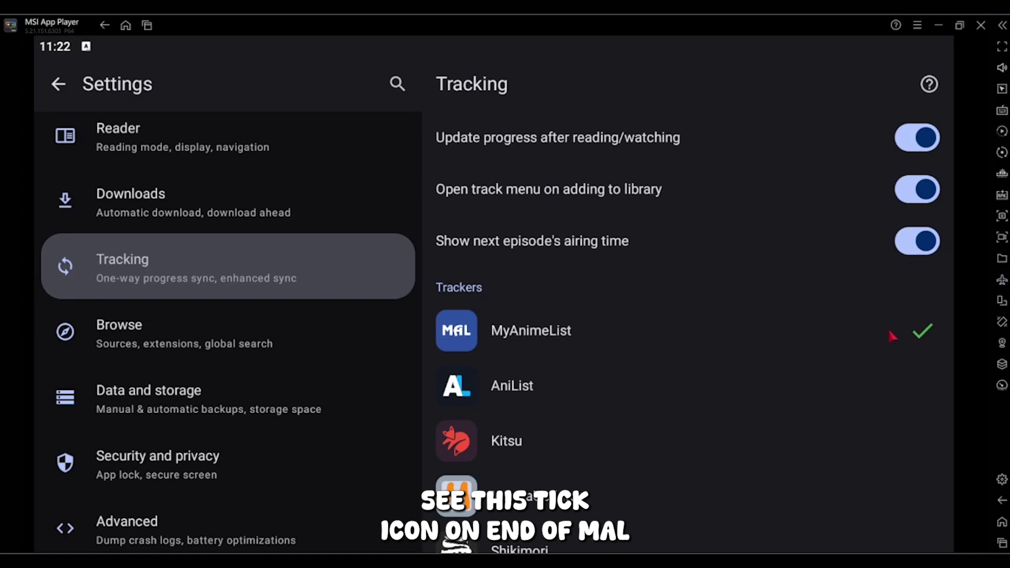
# Leave the tracking settings, switch to the Play Store, search for "mal" and install MyAnimeList Official
pyautogui.click(56, 83)
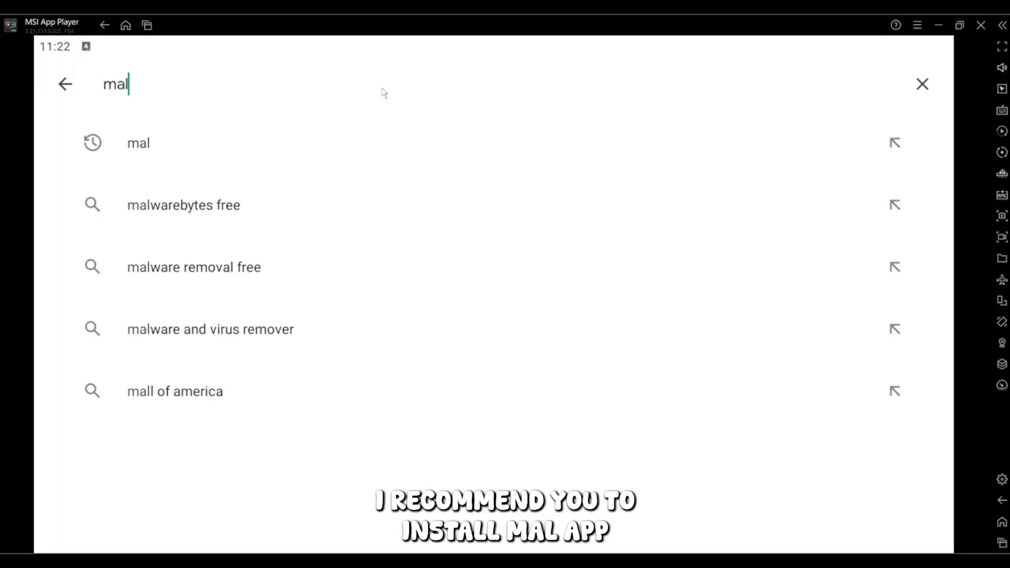
pyautogui.press('Return')
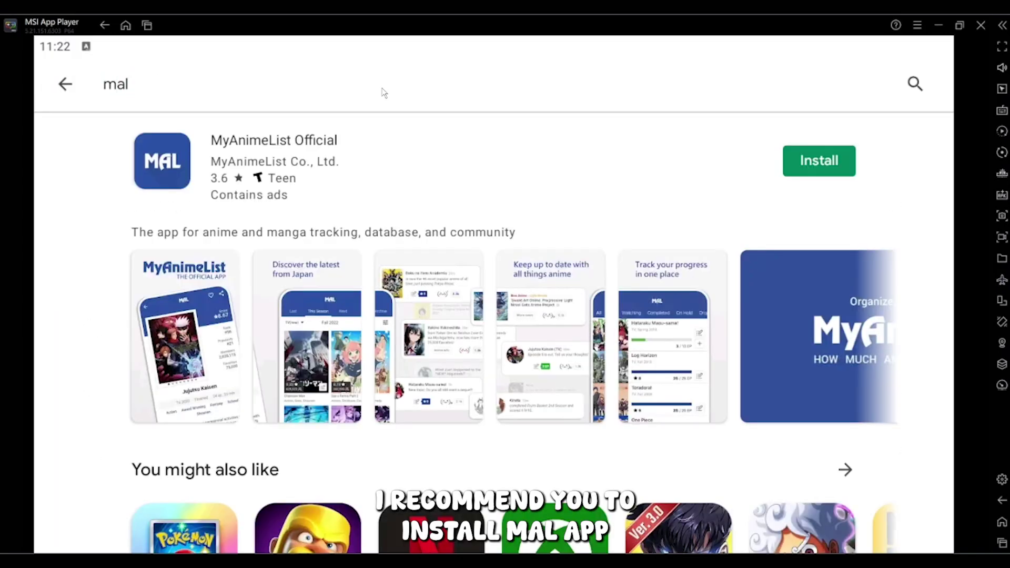
pyautogui.click(821, 161)
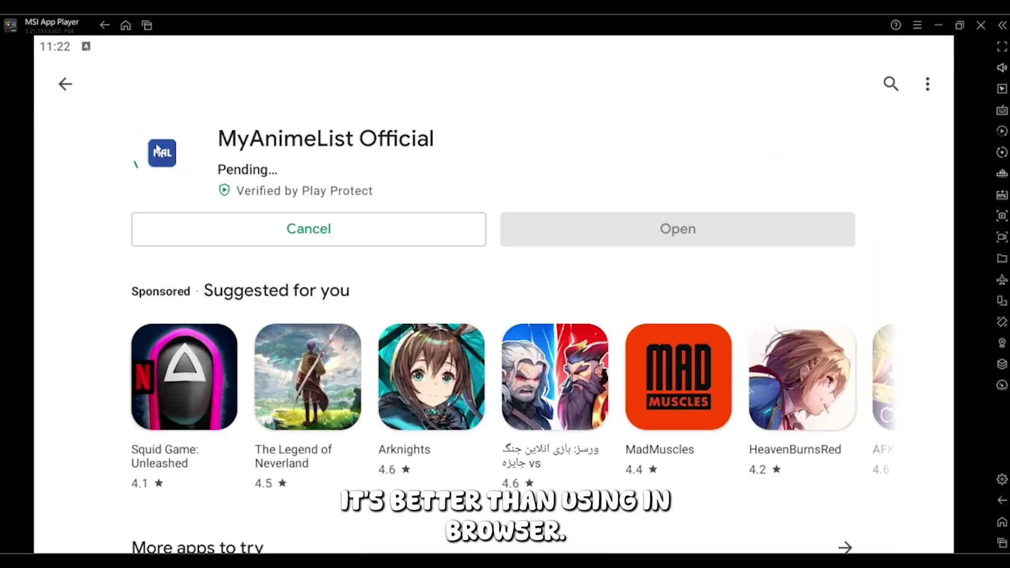
# Open the MyAnimeList app, go through its introduction and sign in with the existing Google account
pyautogui.click(604, 230)
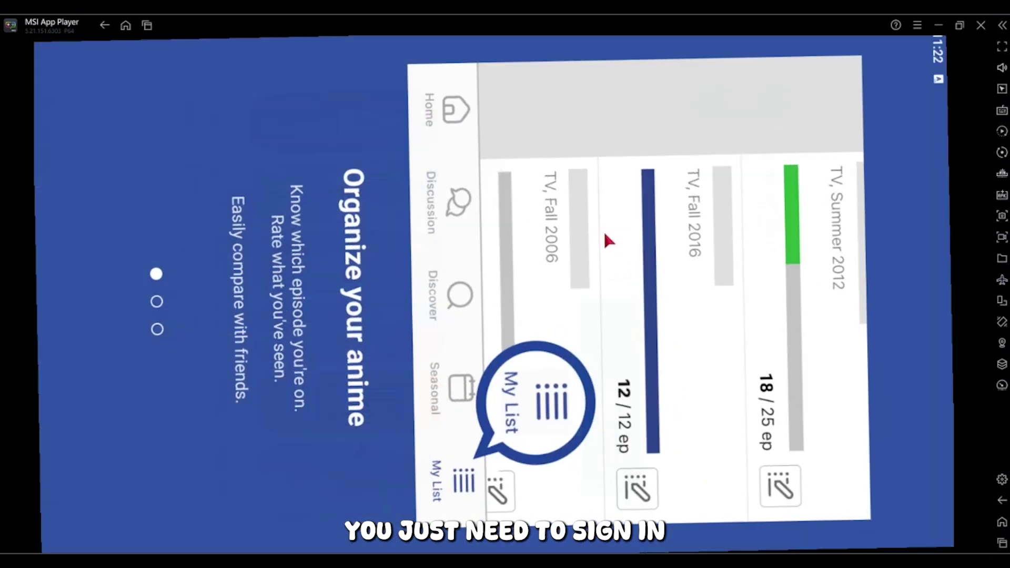
pyautogui.moveTo(518, 445); pyautogui.dragTo(327, 418)
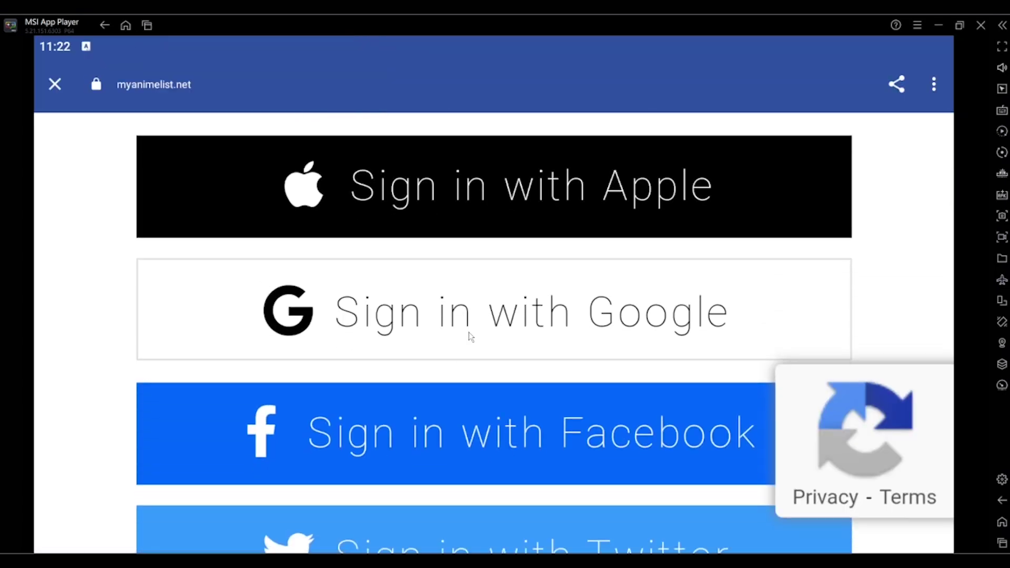
pyautogui.click(471, 336)
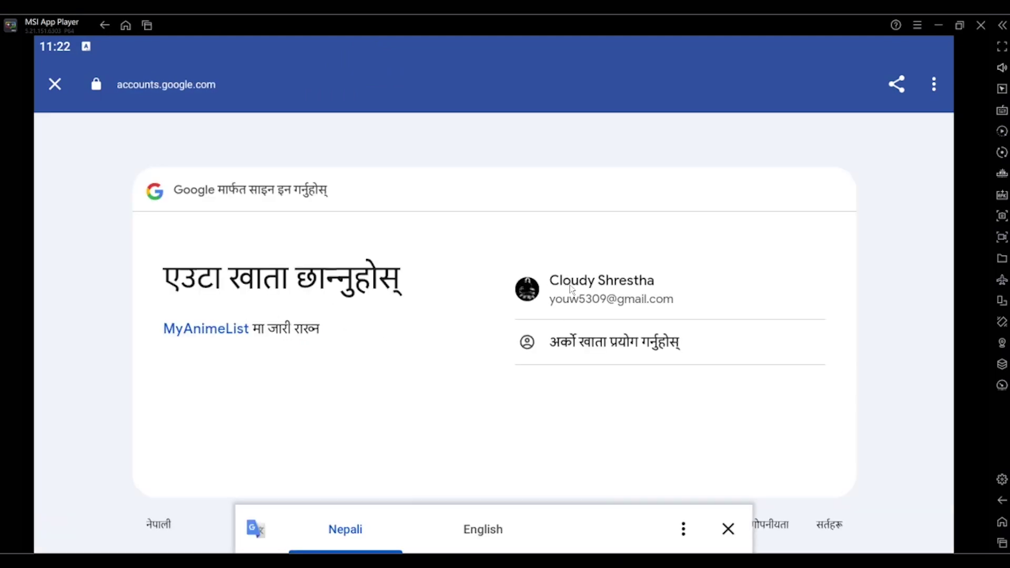
pyautogui.click(570, 285)
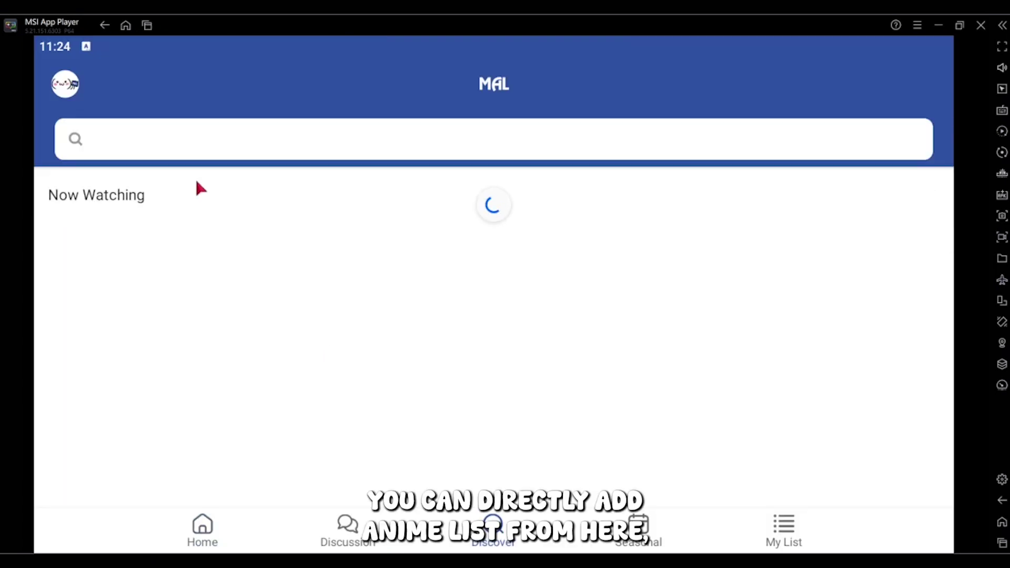
# Search Discover for "one piece" and open the 1999 One Piece TV series entry
pyautogui.click(182, 147)
pyautogui.write('one piec')
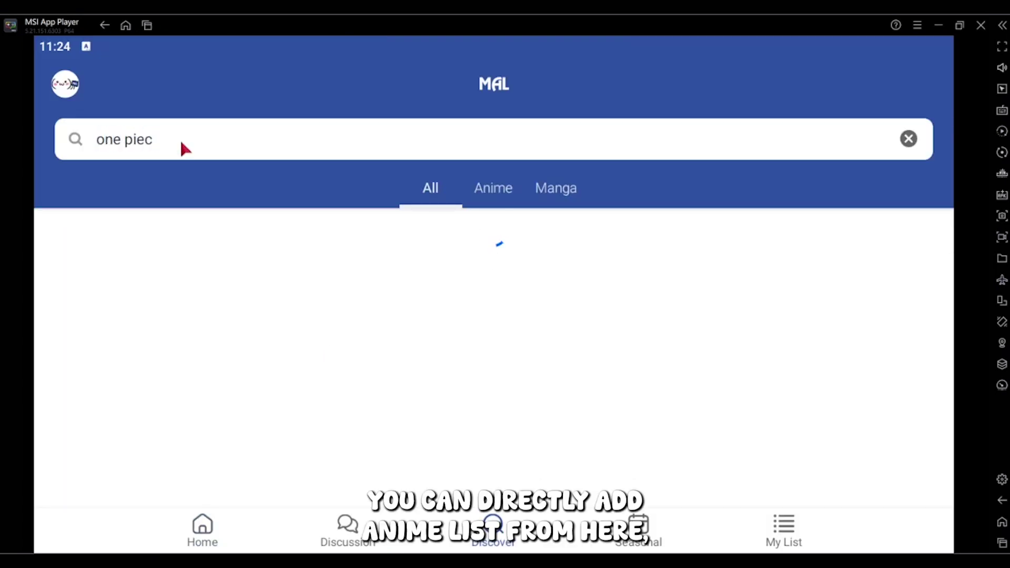
pyautogui.write('e')
pyautogui.scroll(-3, 284, 326)
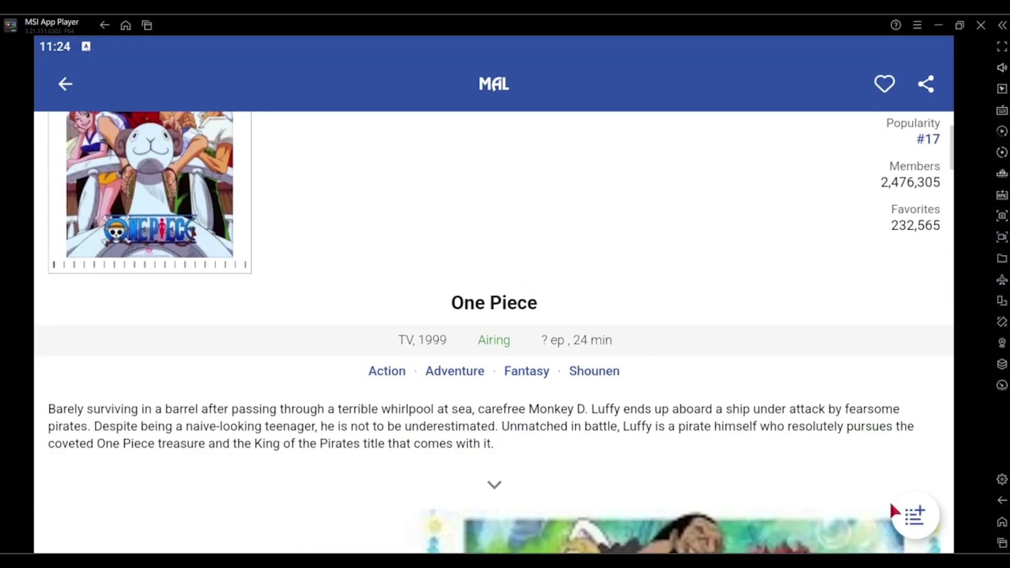
# Add the One Piece TV series to the account's anime list and open My List
pyautogui.click(915, 515)
pyautogui.click(399, 215)
pyautogui.click(918, 78)
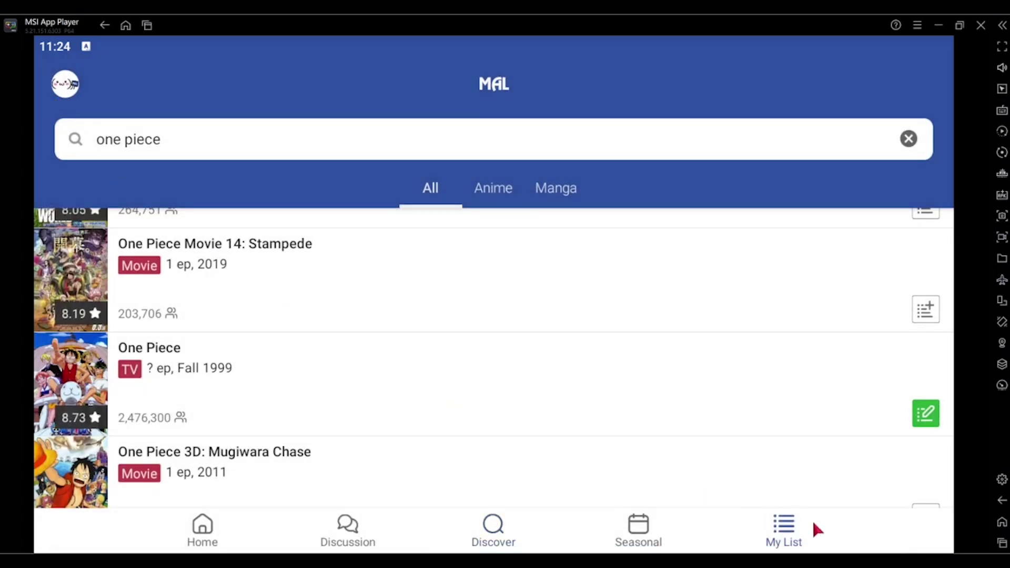
pyautogui.click(812, 519)
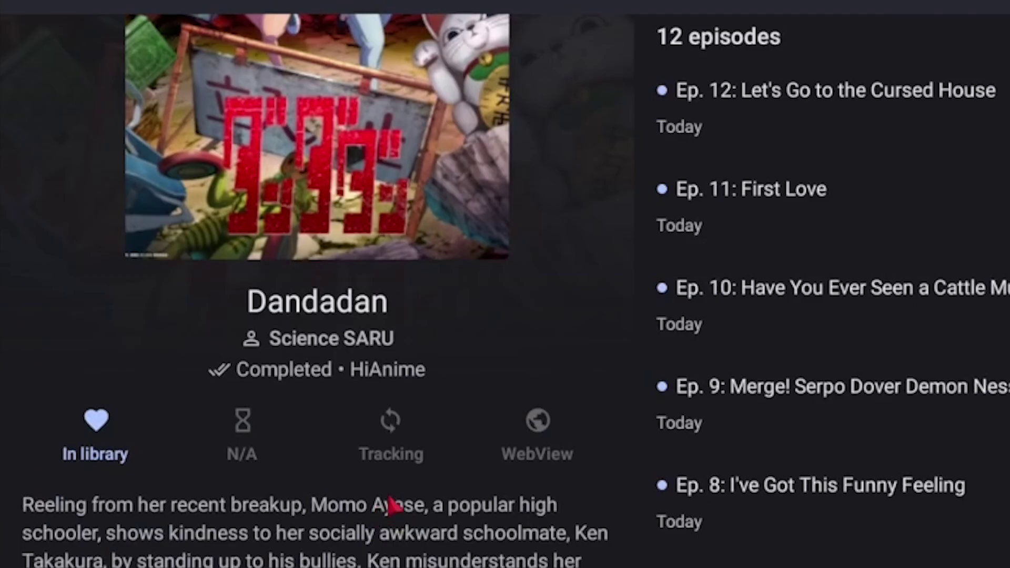
# Add MyAnimeList tracking to Dandadan, matching it to the finished-airing Dandadan TV entry
pyautogui.scroll(-1, 388, 505)
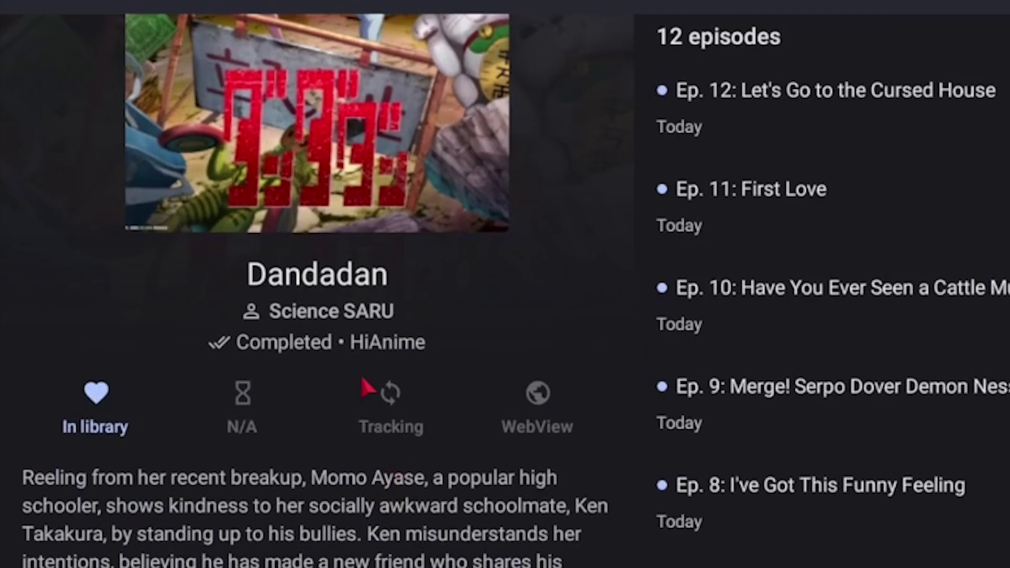
pyautogui.click(400, 418)
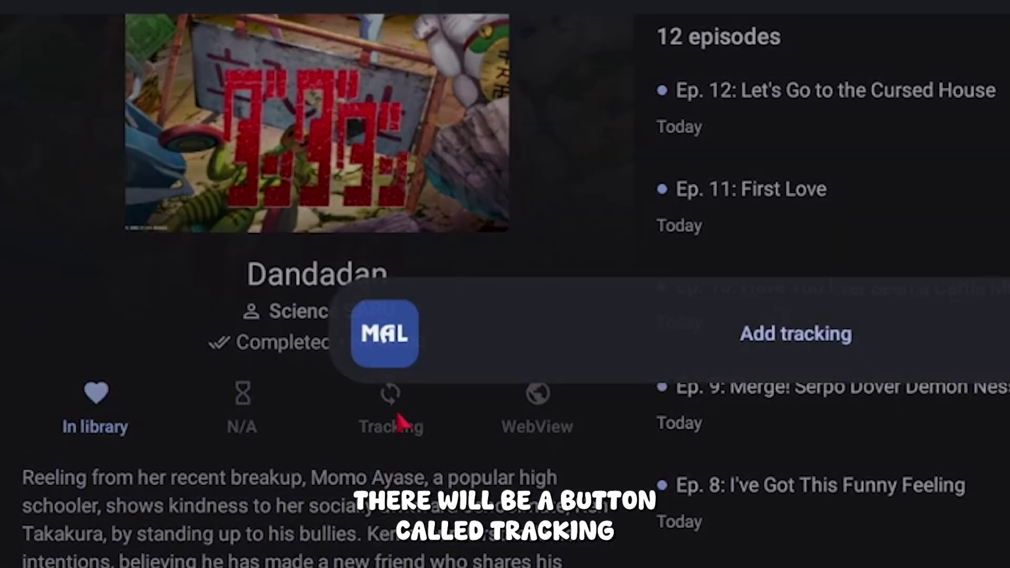
pyautogui.click(790, 330)
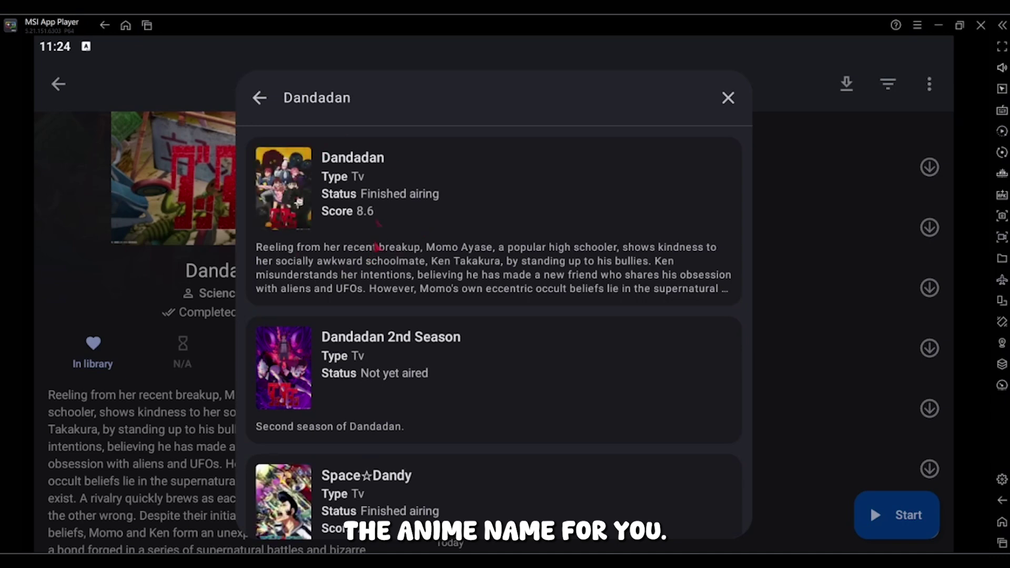
pyautogui.click(399, 187)
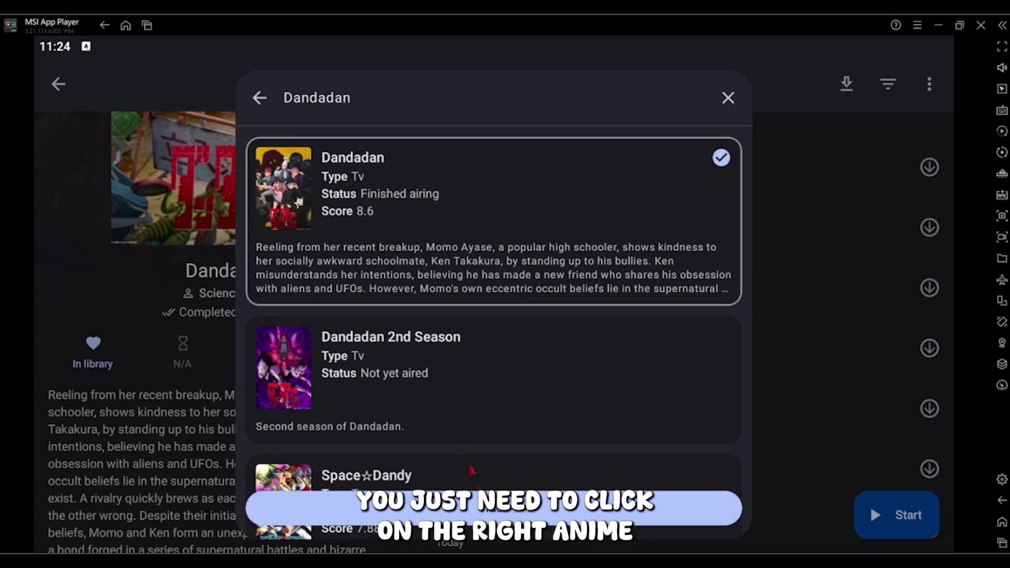
pyautogui.click(482, 512)
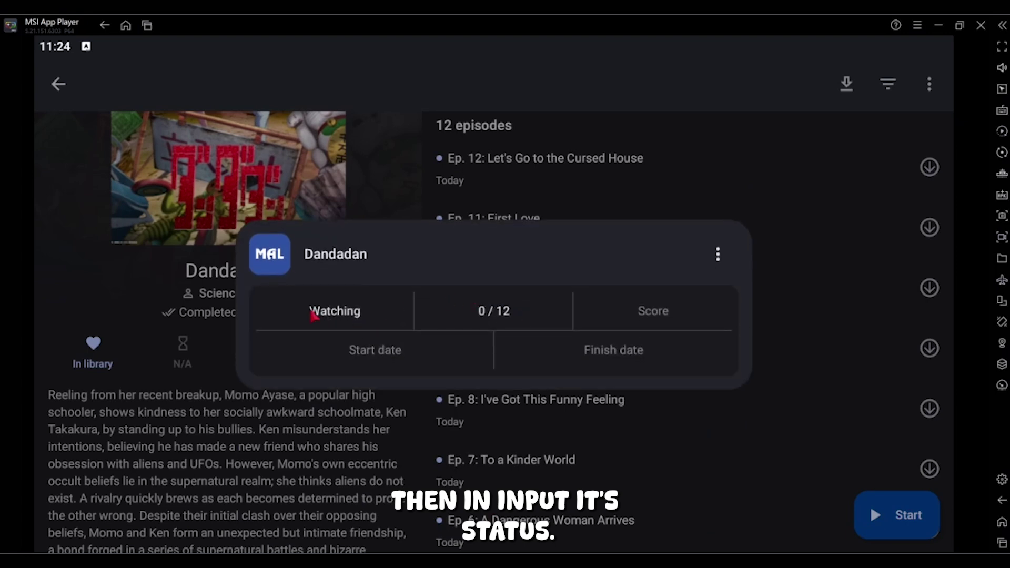
# Set Dandadan's tracking status to Completed, give it a score of 8 and close the tracking details
pyautogui.click(312, 316)
pyautogui.click(352, 243)
pyautogui.click(689, 461)
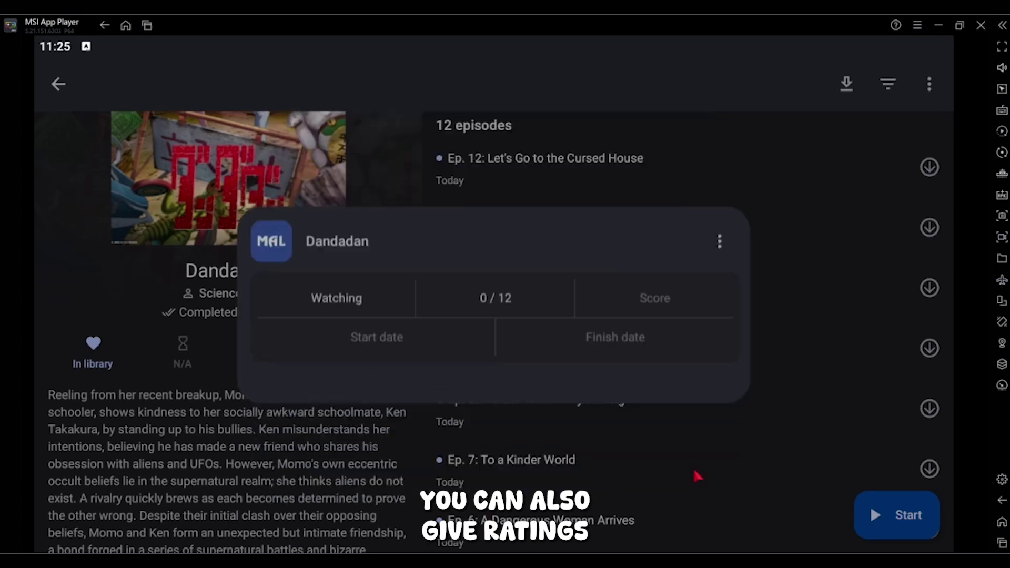
pyautogui.click(629, 322)
pyautogui.moveTo(492, 316); pyautogui.dragTo(535, 388)
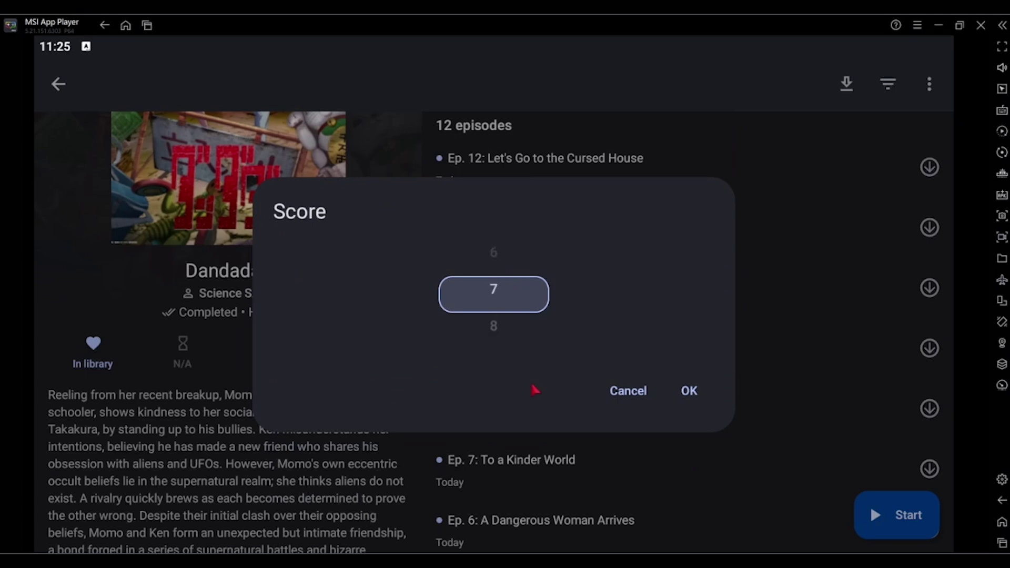
pyautogui.click(689, 391)
pyautogui.click(200, 148)
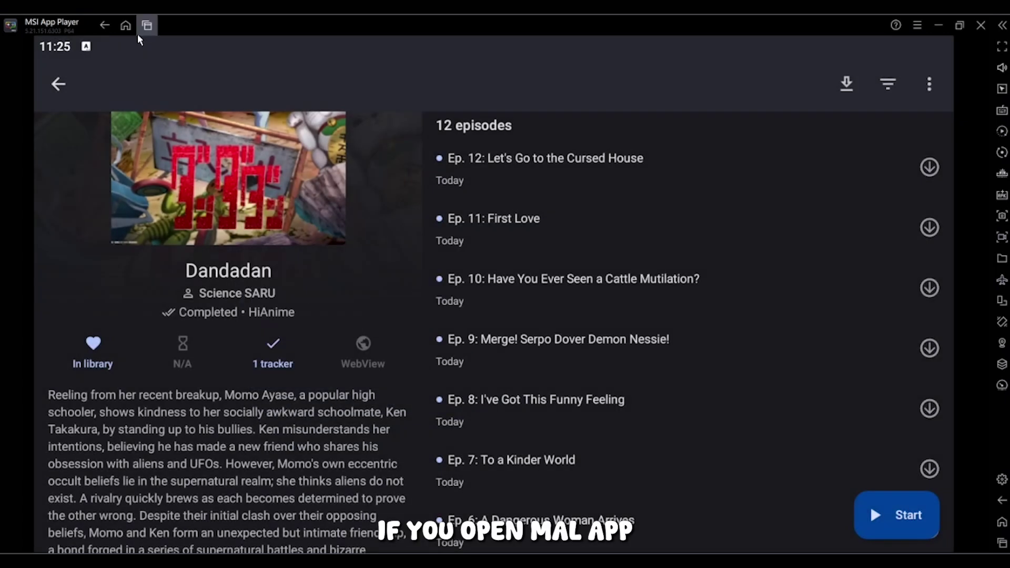
# Switch to the MyAnimeList app, refresh My List to check the synced Dandadan entry, and view the account menu
pyautogui.click(147, 25)
pyautogui.click(531, 246)
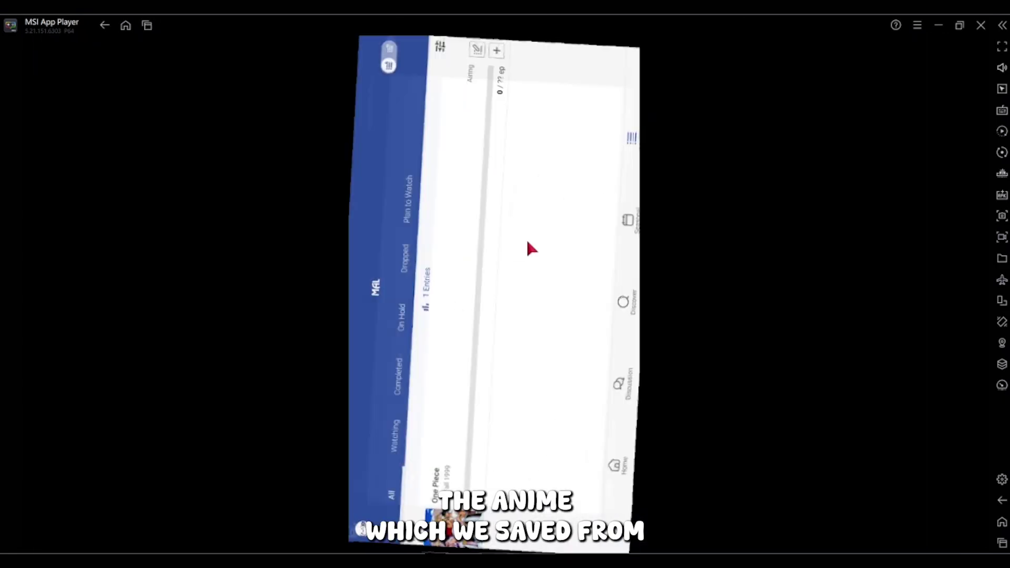
pyautogui.moveTo(356, 237); pyautogui.dragTo(455, 487)
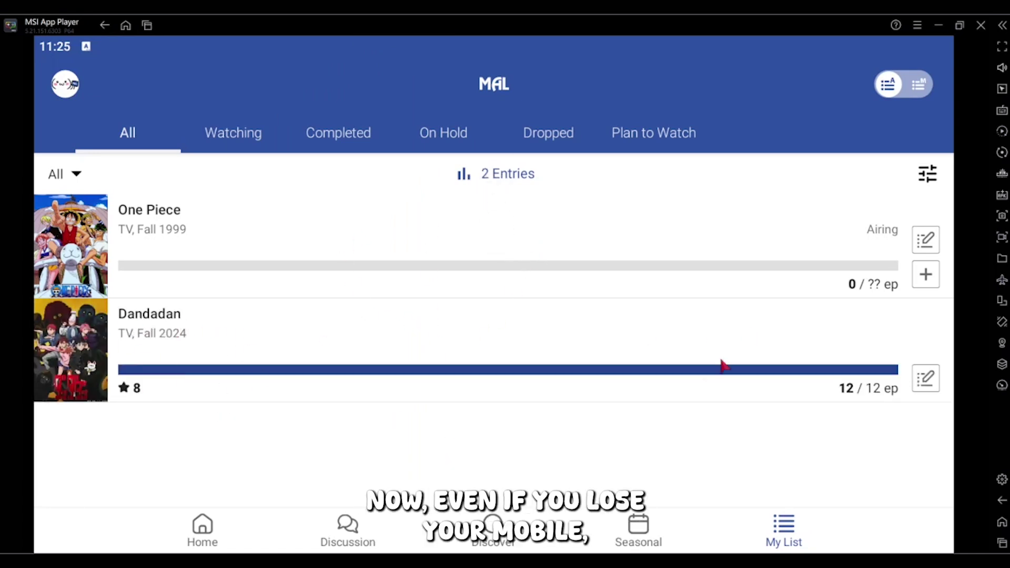
pyautogui.click(71, 87)
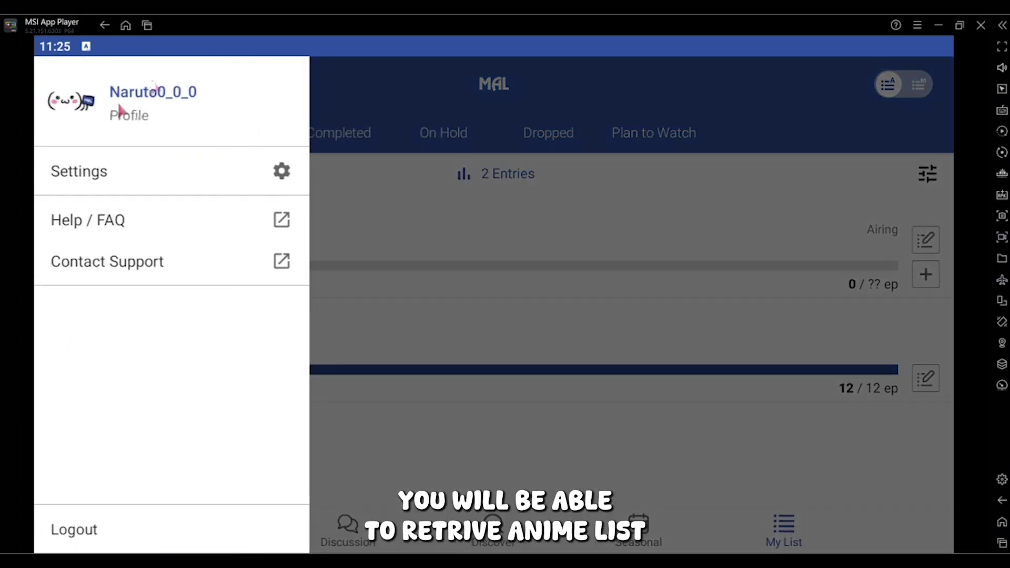
pyautogui.click(547, 384)
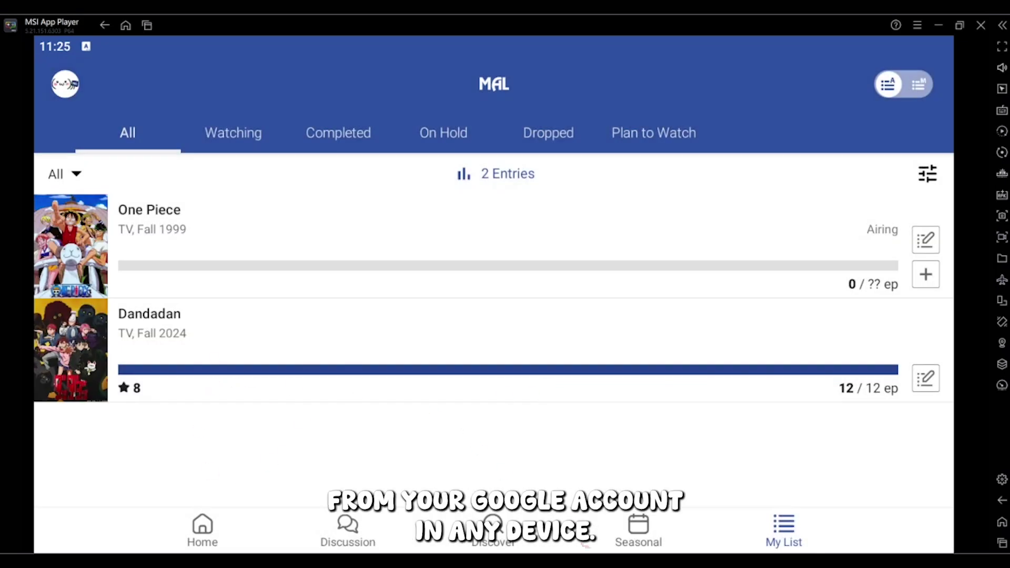